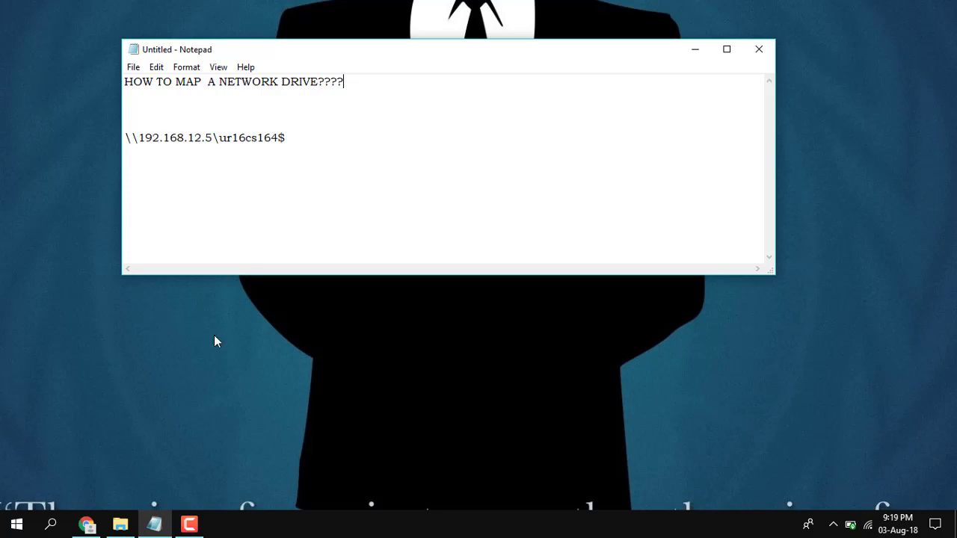
Open File Explorer from the taskbar to show This PC.
click(120, 524)
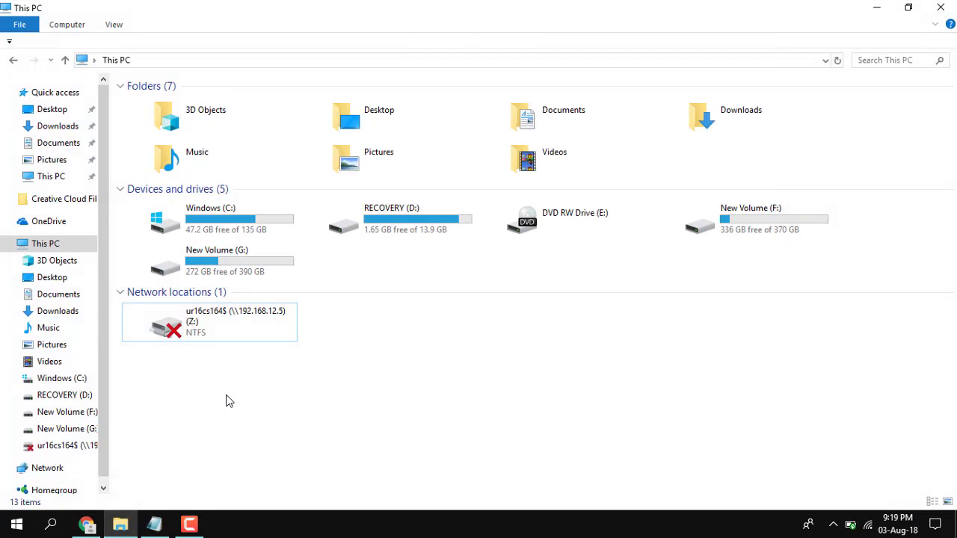
From the Computer ribbon tab, open the Map Network Drive dialog and view the drive letters.
click(79, 29)
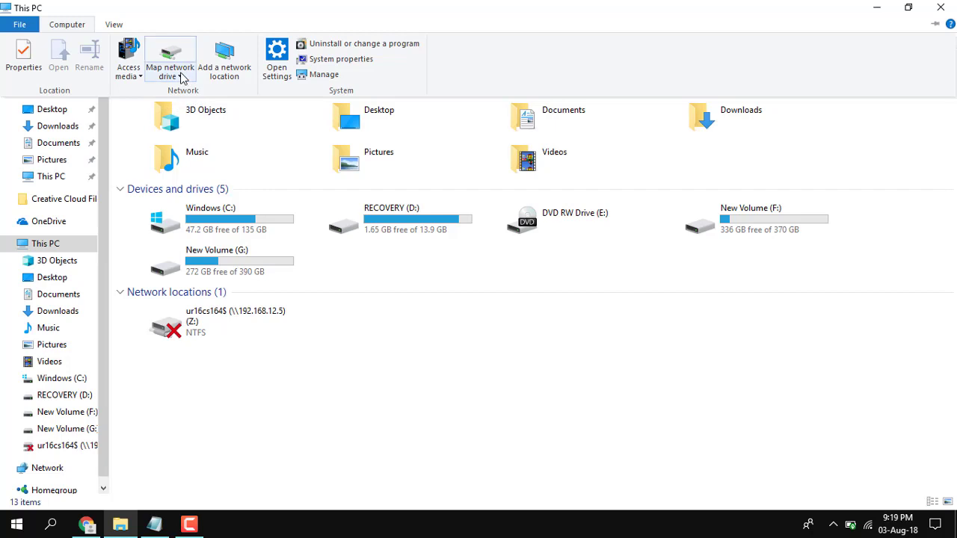
click(181, 77)
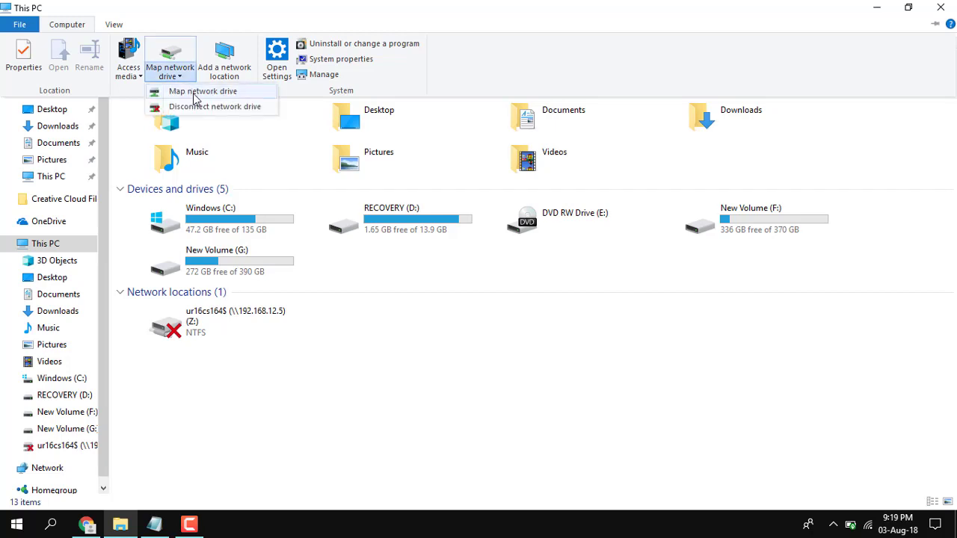
click(240, 262)
click(113, 25)
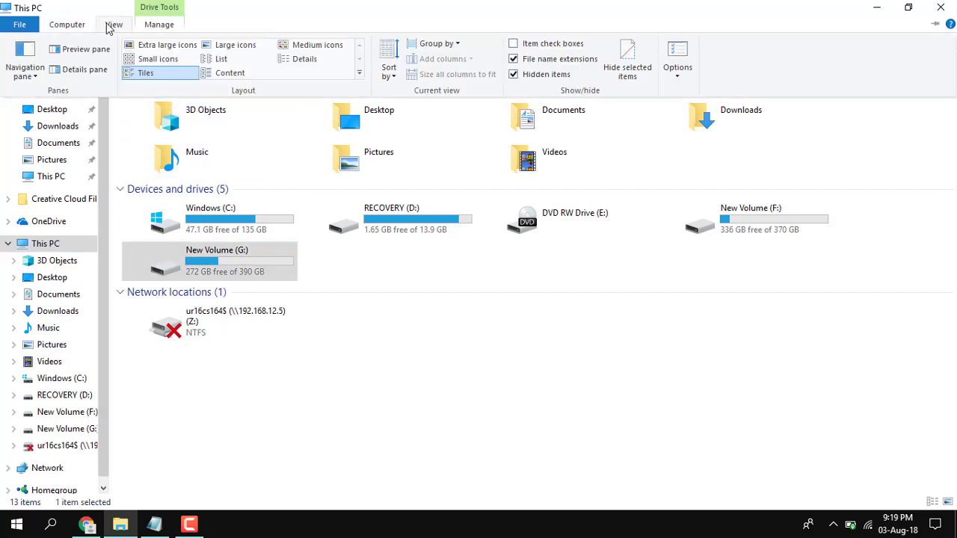
click(75, 25)
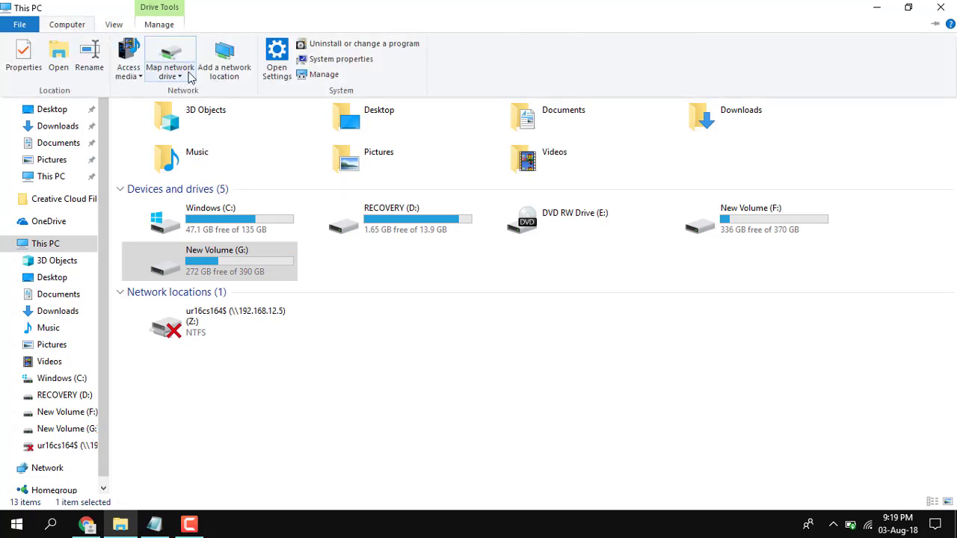
click(188, 75)
click(196, 91)
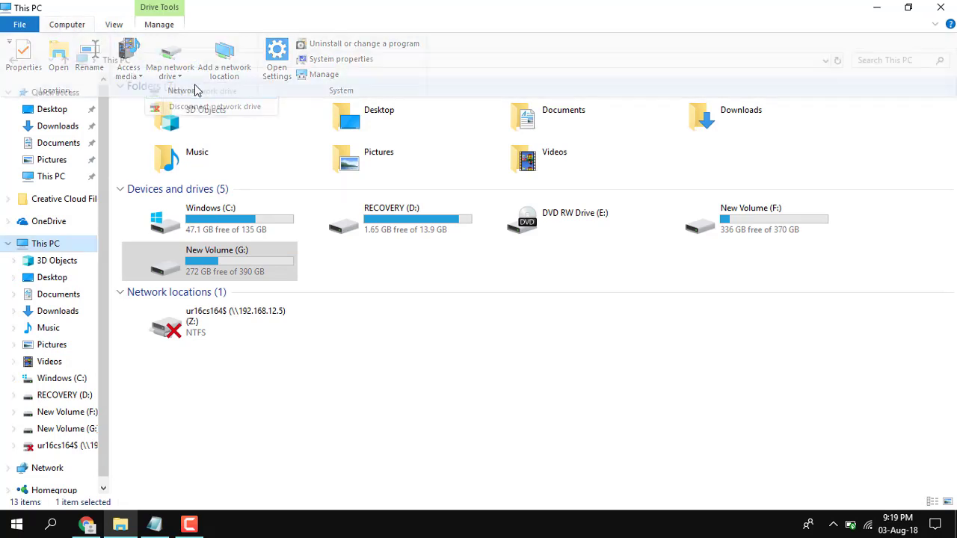
click(399, 217)
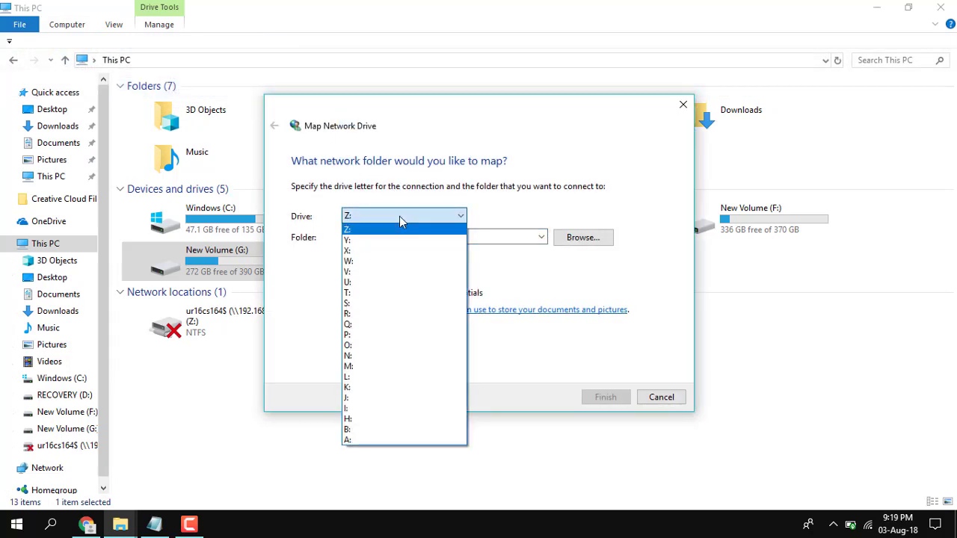
Keep Z: as the drive letter, focus the Folder field, and switch to the Notepad note.
click(400, 219)
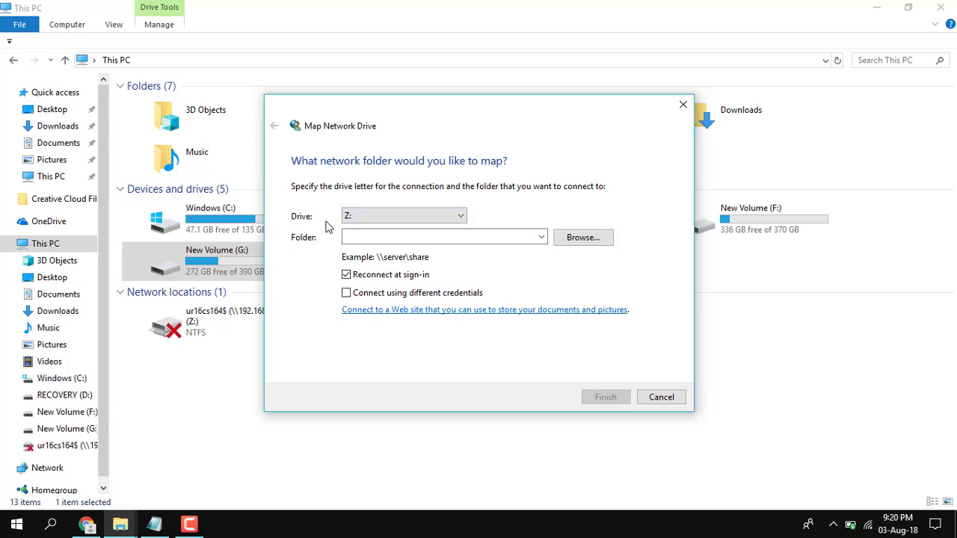
click(372, 236)
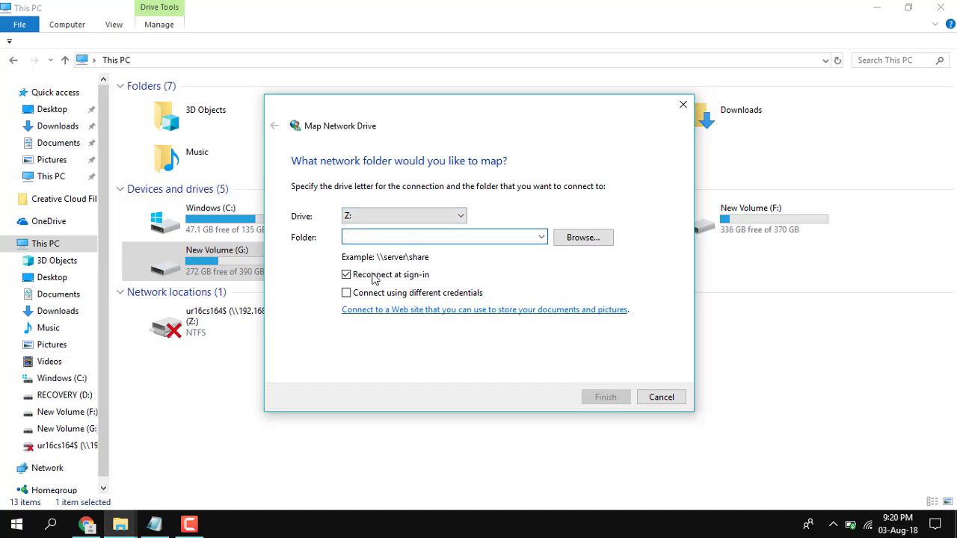
click(154, 524)
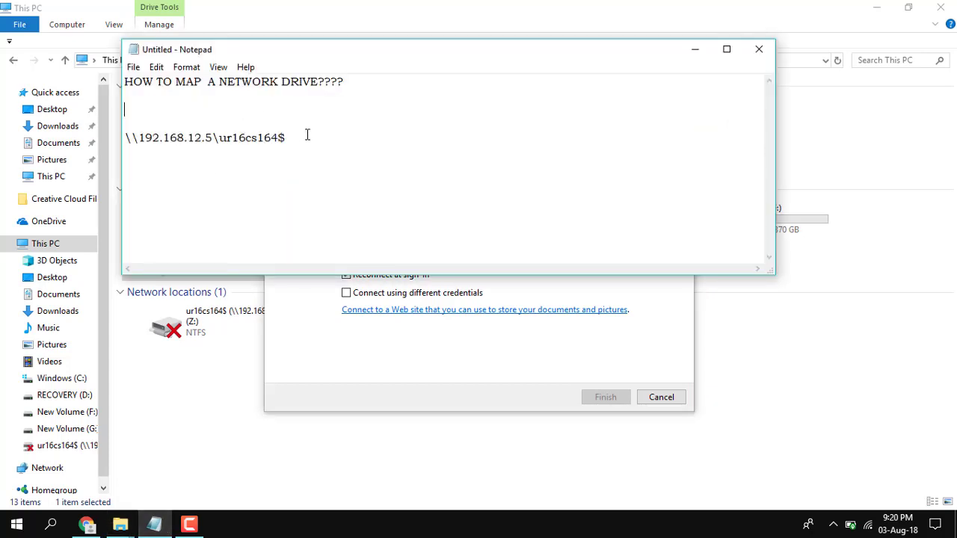
Paste the 192.168.12.5 share path from Notepad into Folder, enable different credentials, and finish.
drag(307, 135, 108, 137)
key(ctrl+c)
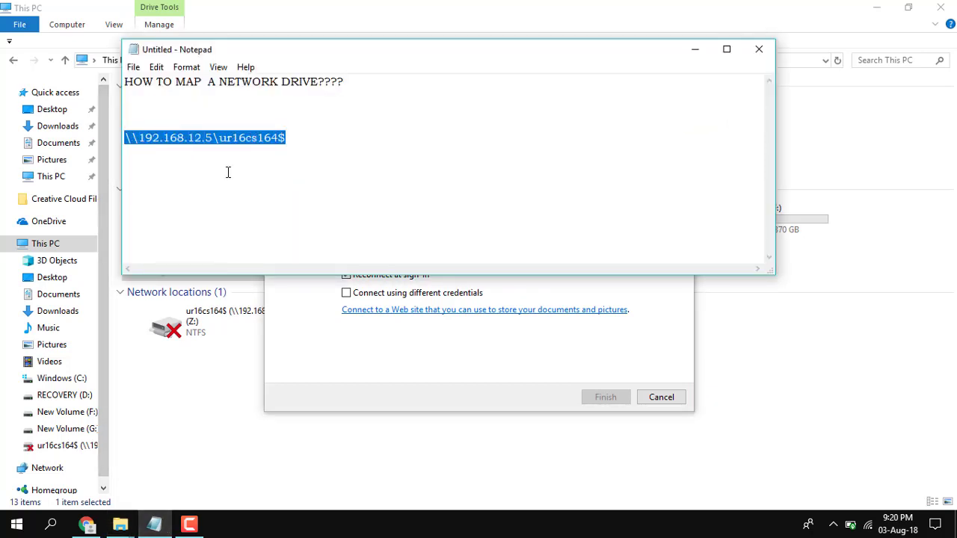
click(354, 356)
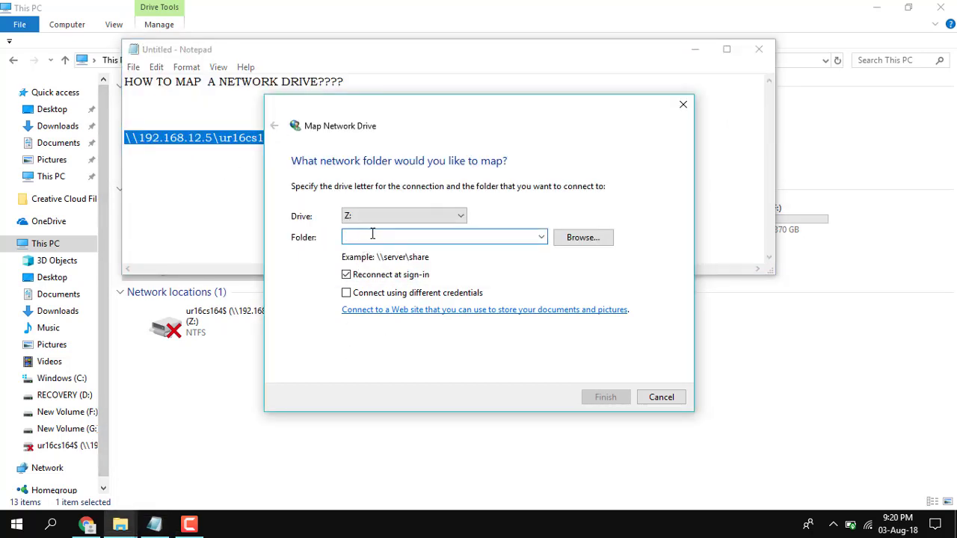
key(ctrl+v)
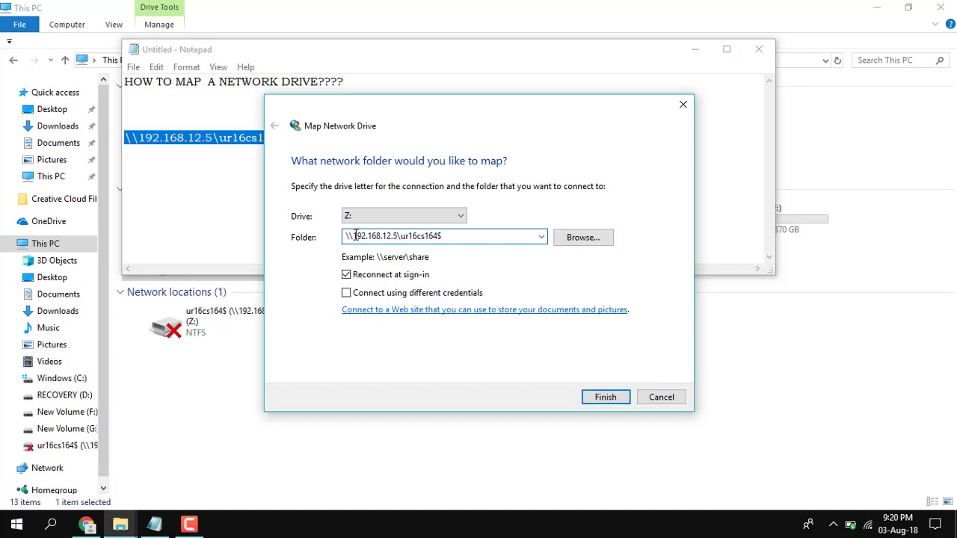
drag(354, 236, 441, 238)
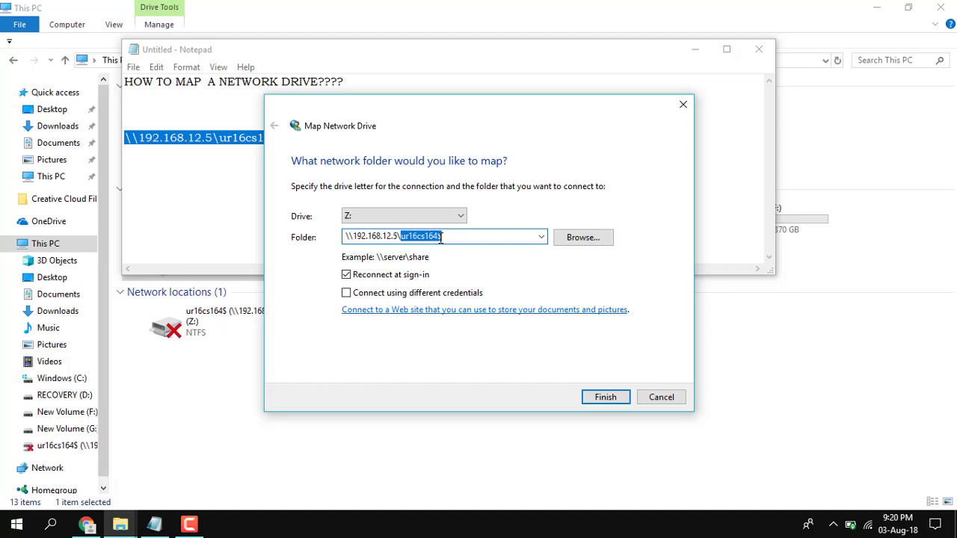
click(452, 237)
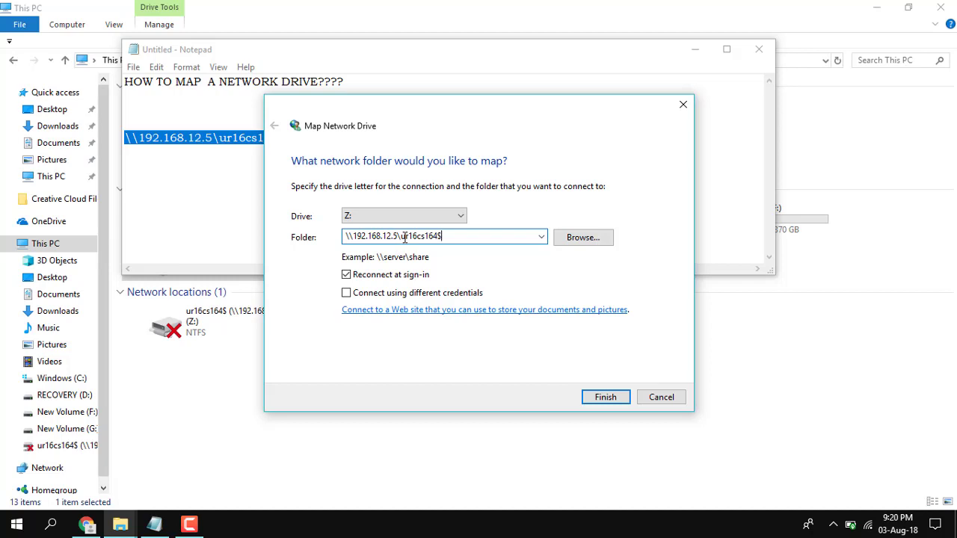
drag(401, 236, 443, 237)
click(443, 237)
click(405, 293)
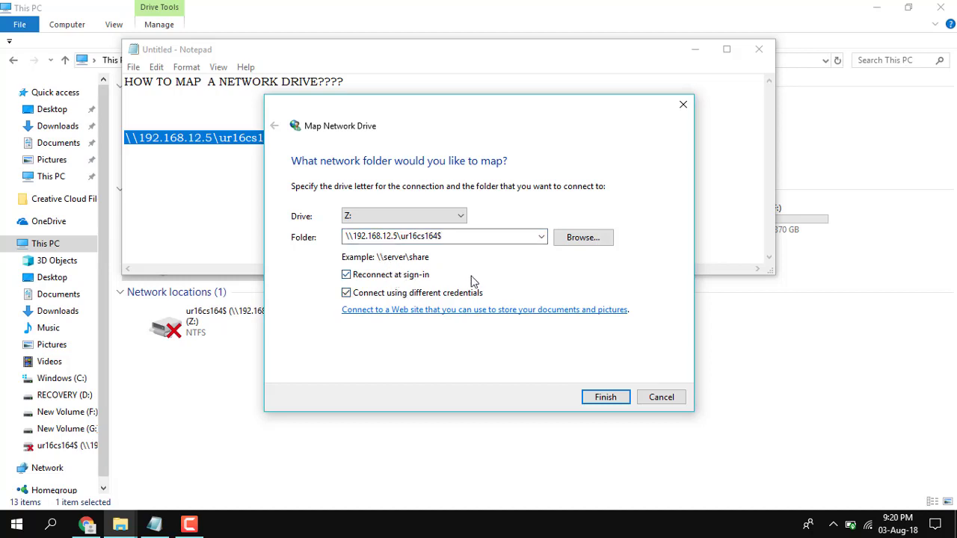
click(617, 402)
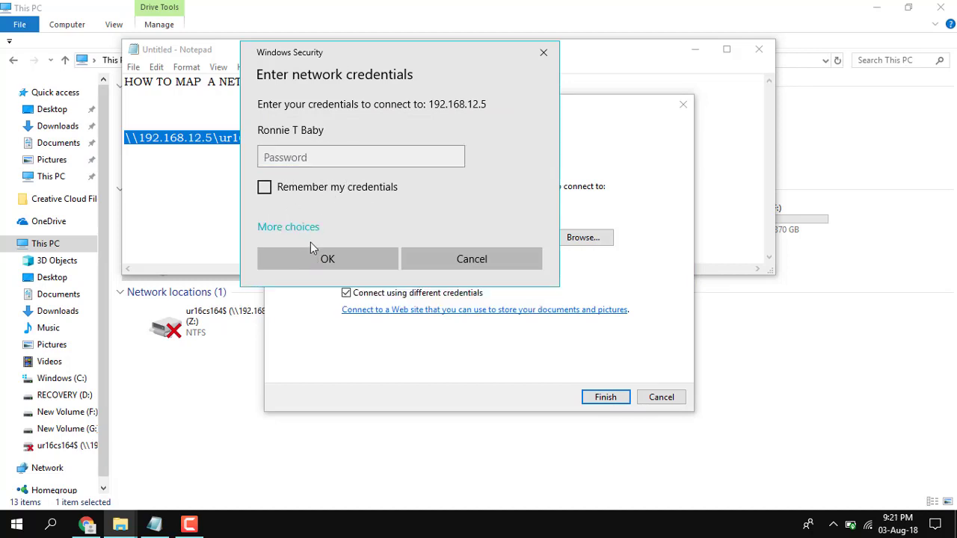
Sign in with a different account using the domain user name and password, and submit.
click(299, 250)
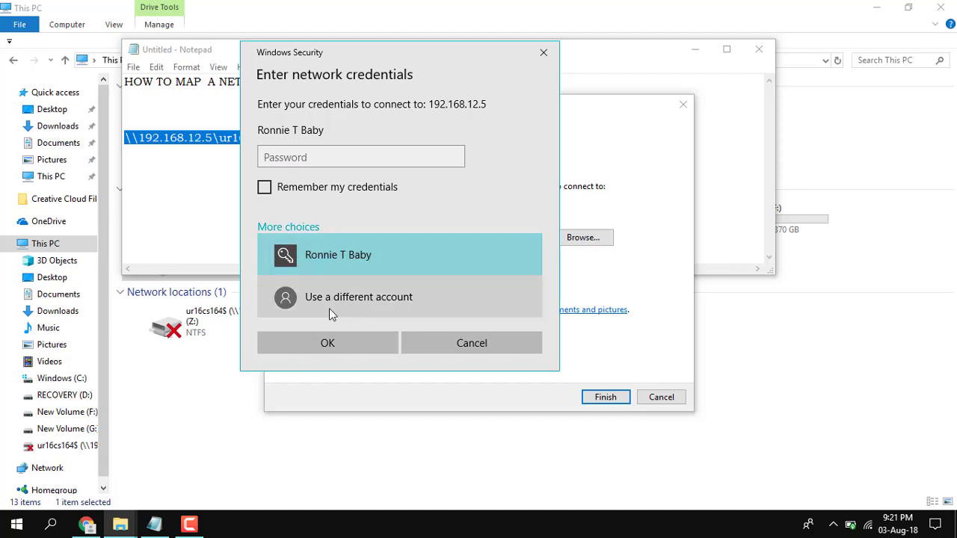
click(329, 308)
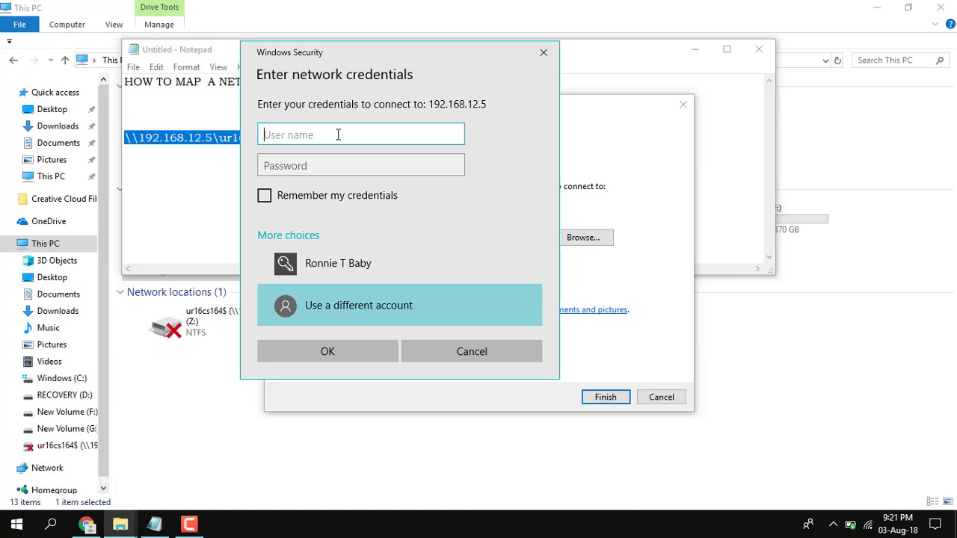
text(UR16CS164@)
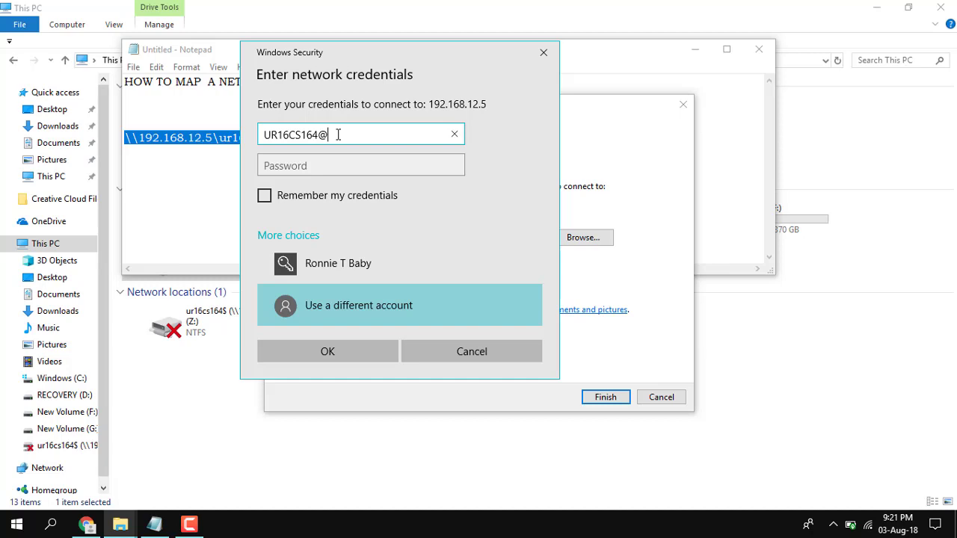
text(KARUNYA)
key(Tab)
key(Caps_Lock)
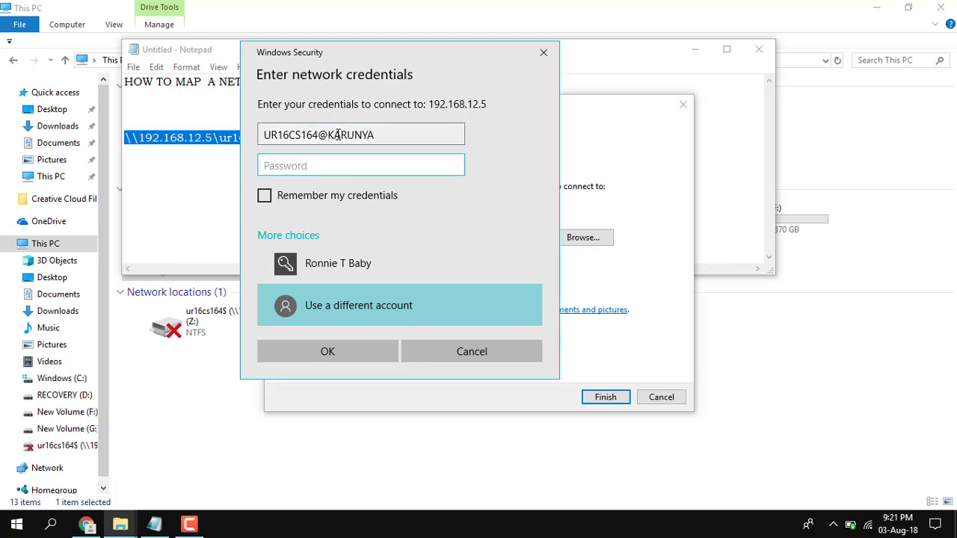
text(••••••••••••)
click(338, 134)
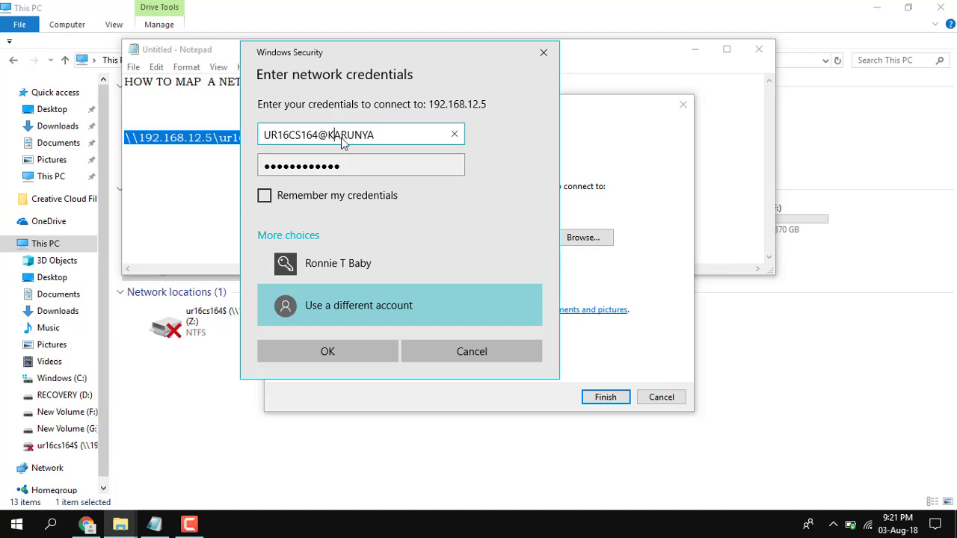
click(350, 356)
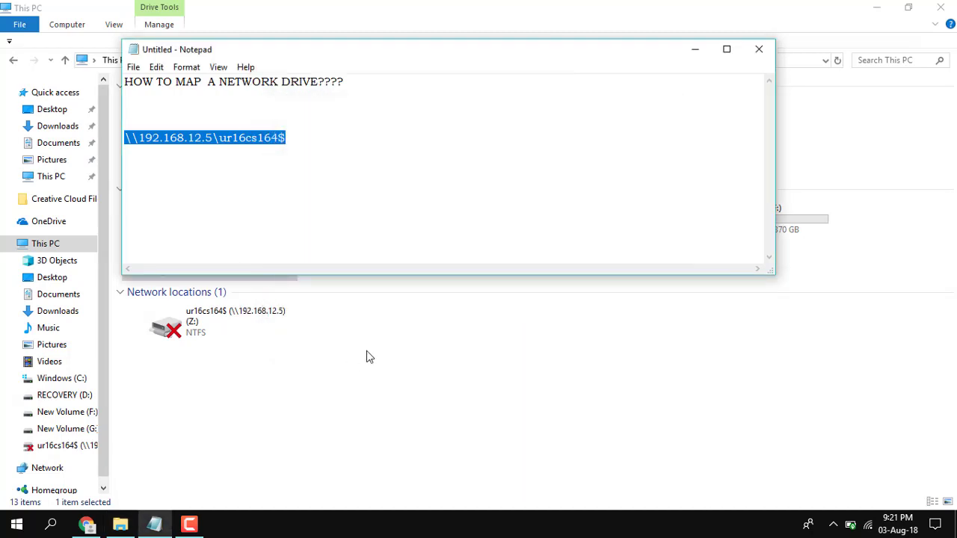
Minimize Notepad and open the mapped Z: drive to see its 19 items.
click(694, 49)
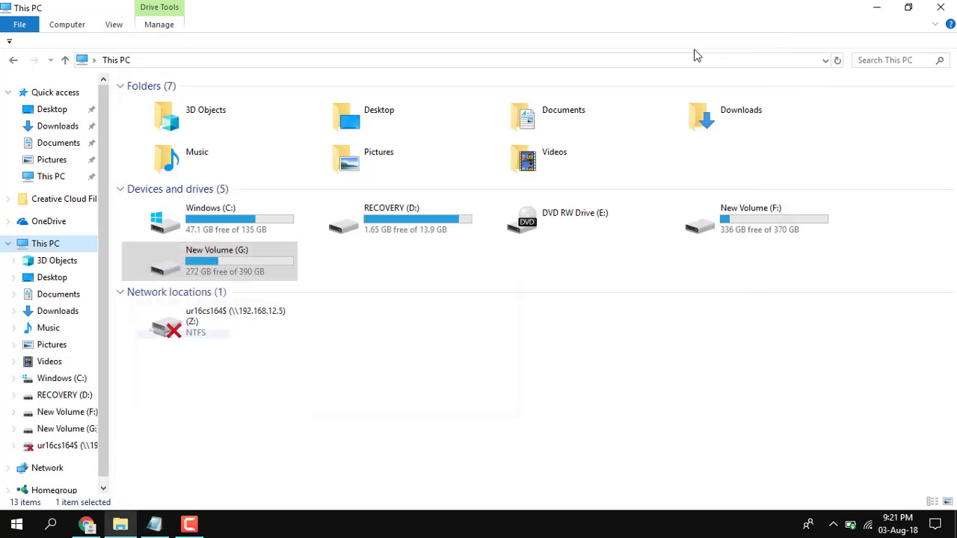
click(119, 426)
click(82, 446)
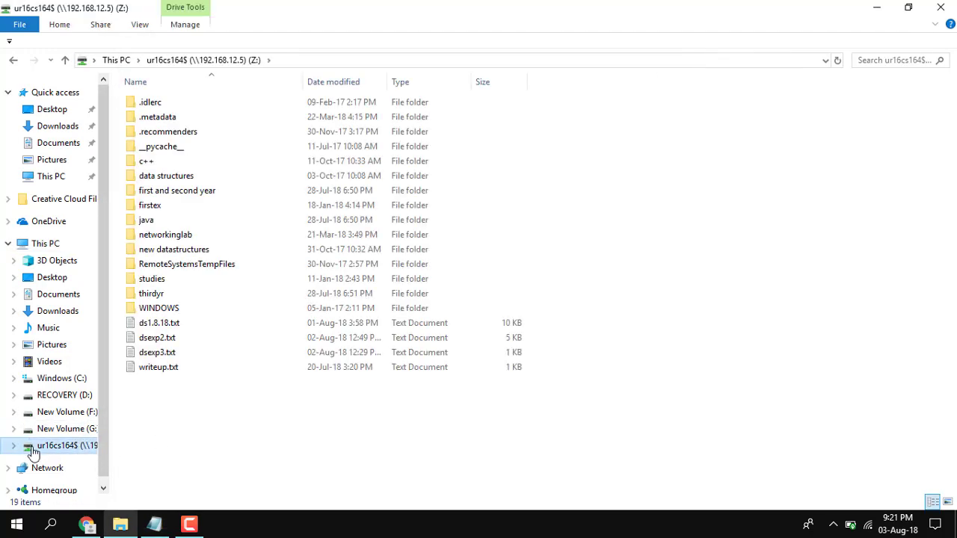
drag(216, 432, 194, 95)
click(298, 426)
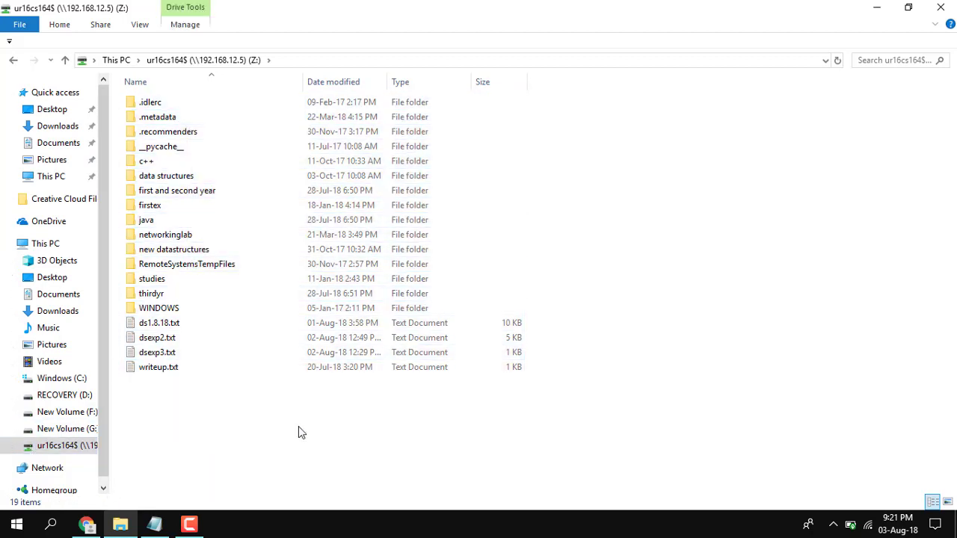
Browse into the networkinglab and java folders, returning to Z:'s top level each time.
double_click(170, 234)
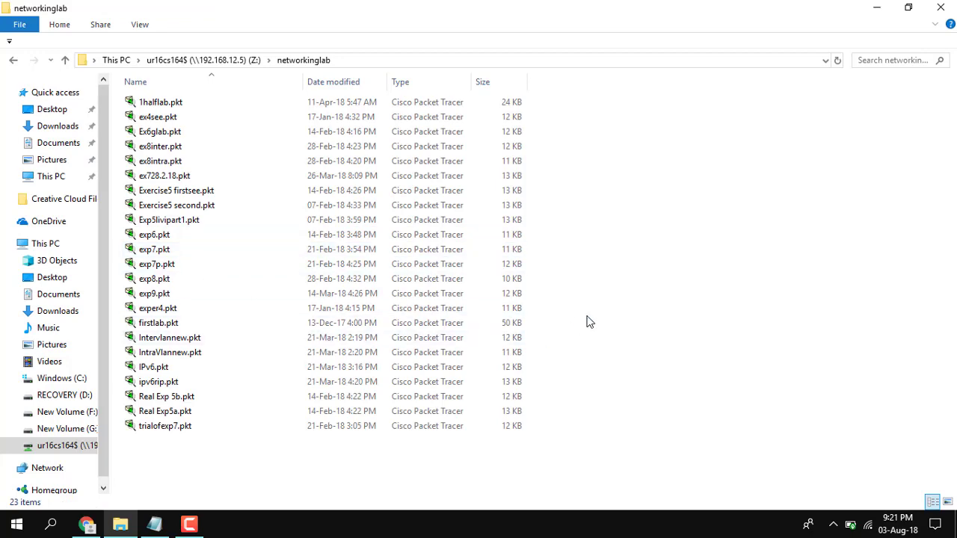
key(BackSpace)
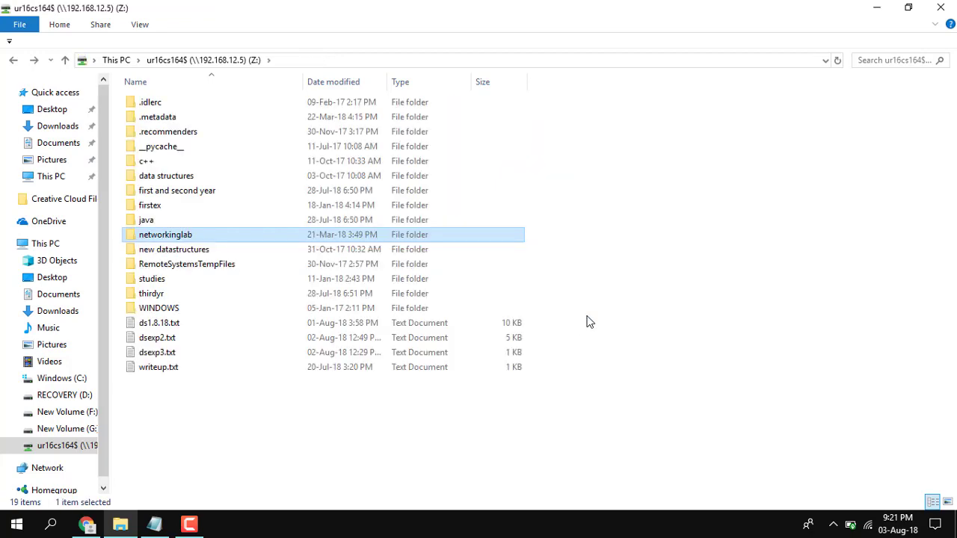
drag(203, 423, 376, 117)
click(231, 396)
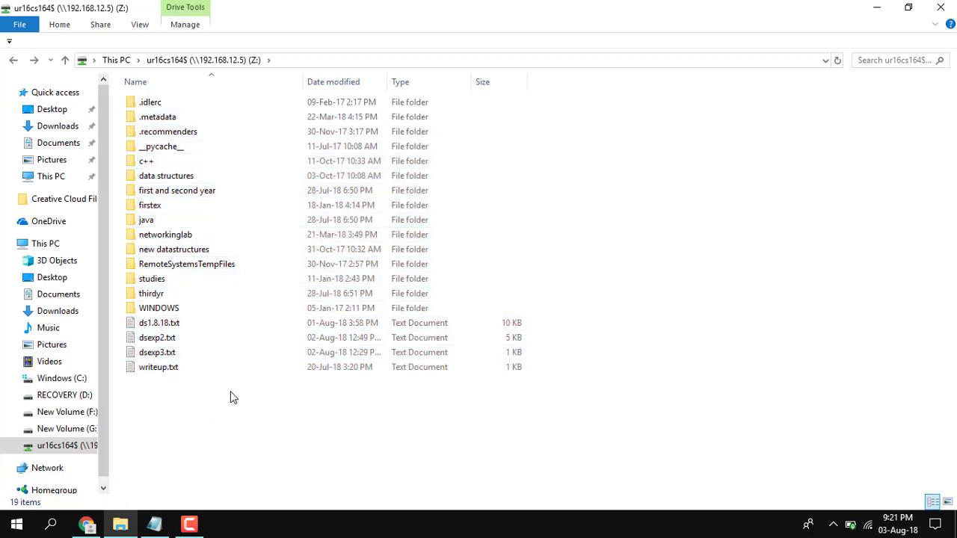
double_click(175, 218)
key(BackSpace)
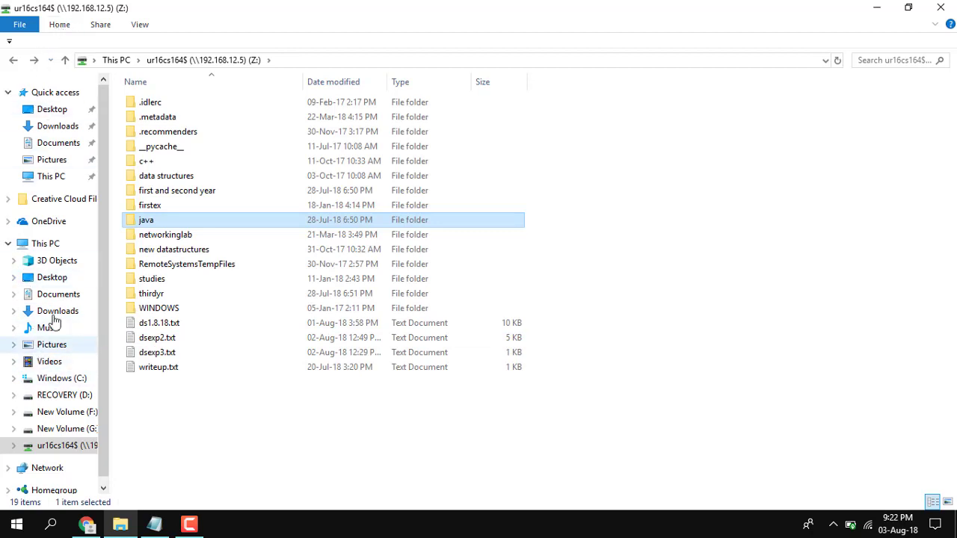
From This PC, try Disconnect network drive on the Computer ribbon and dismiss the error.
click(45, 243)
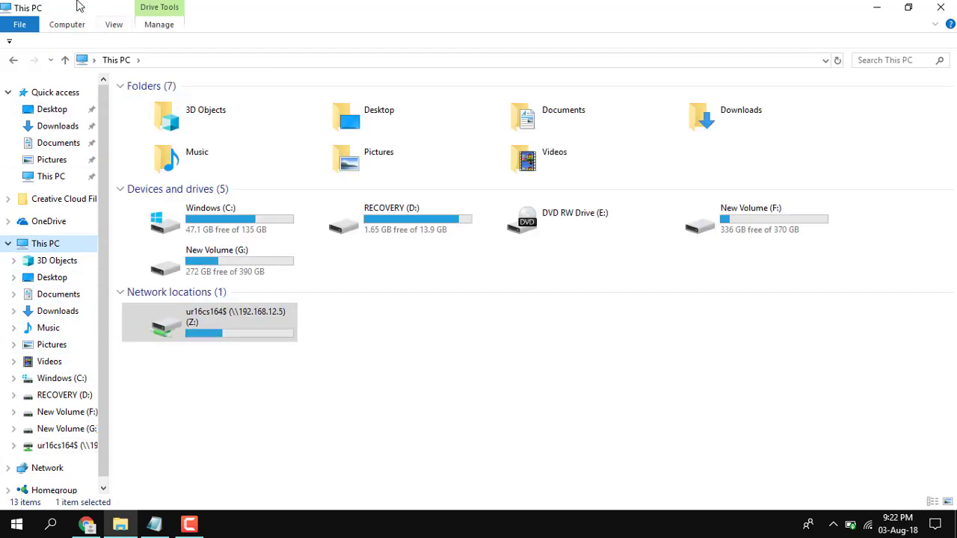
click(69, 25)
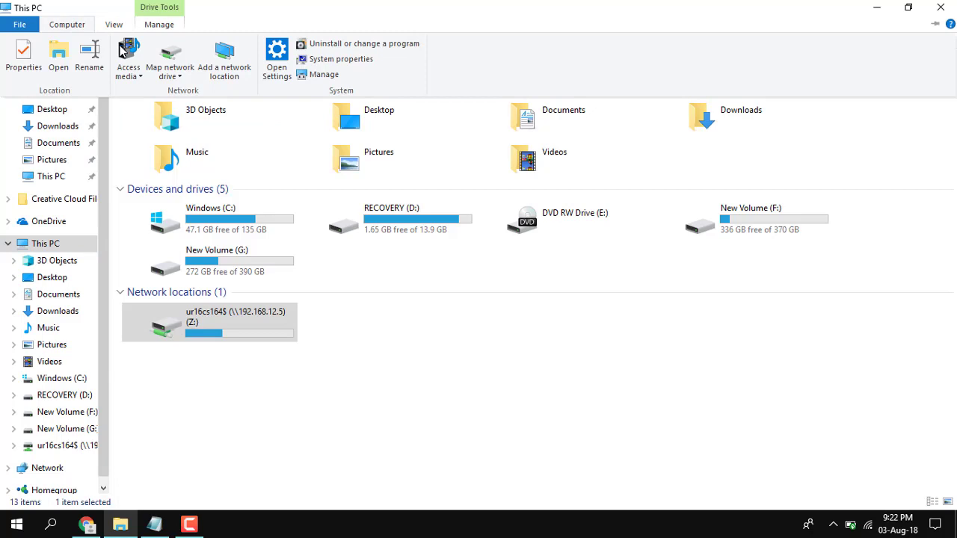
click(172, 74)
click(187, 105)
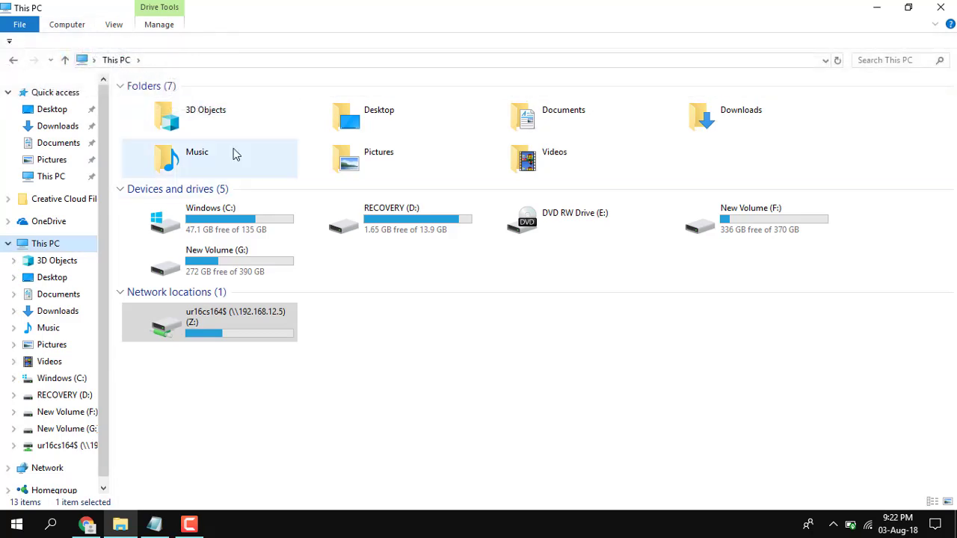
click(113, 25)
click(69, 25)
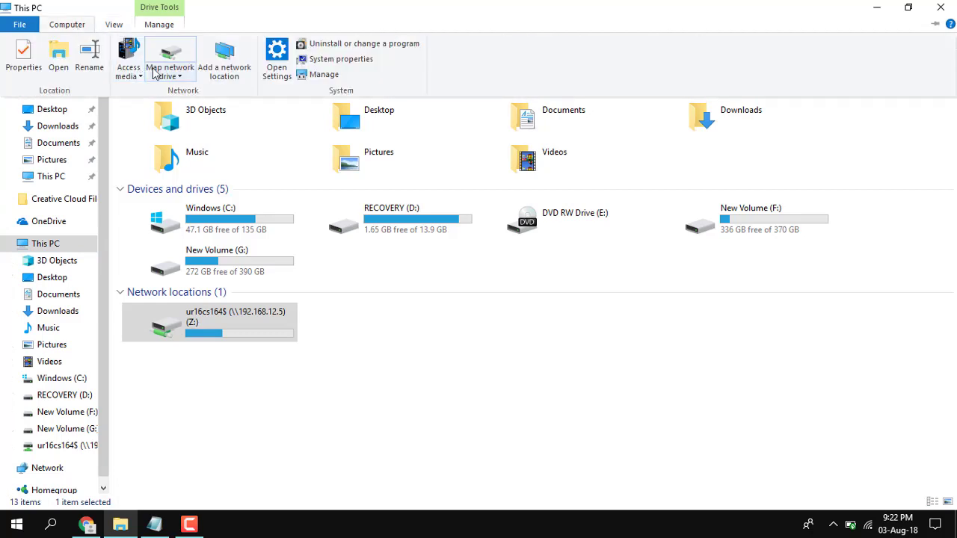
click(161, 75)
click(192, 105)
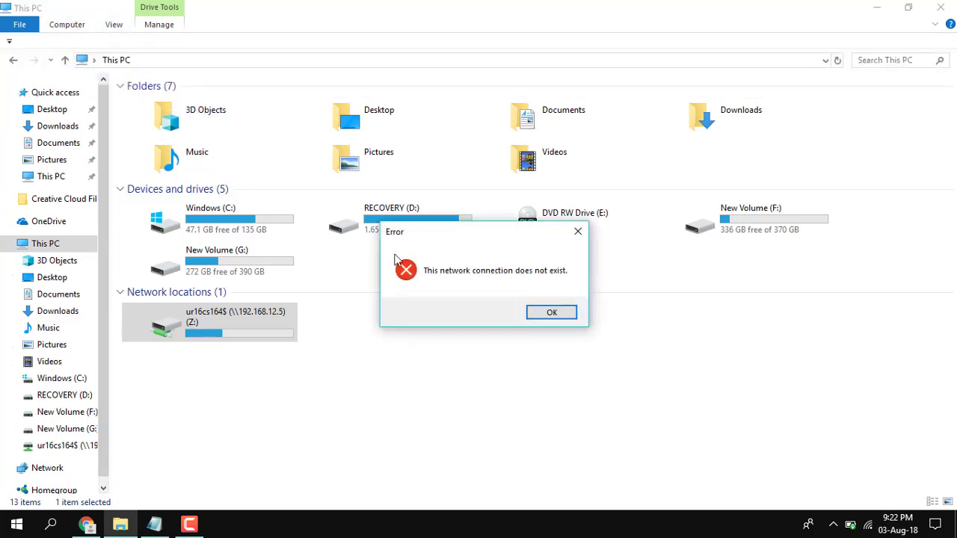
click(551, 312)
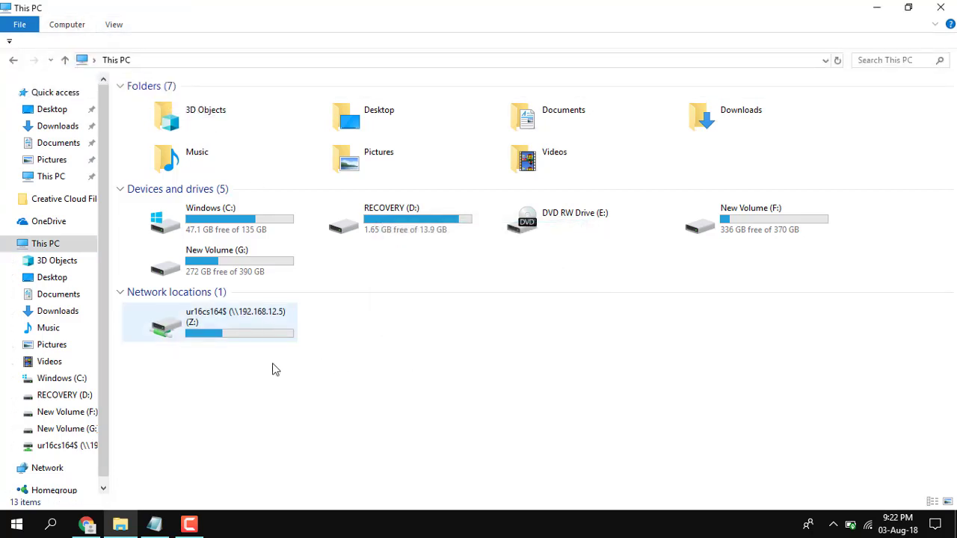
Try disconnecting Z: from its context menu and dismiss the 'connection does not exist' error.
right_click(232, 333)
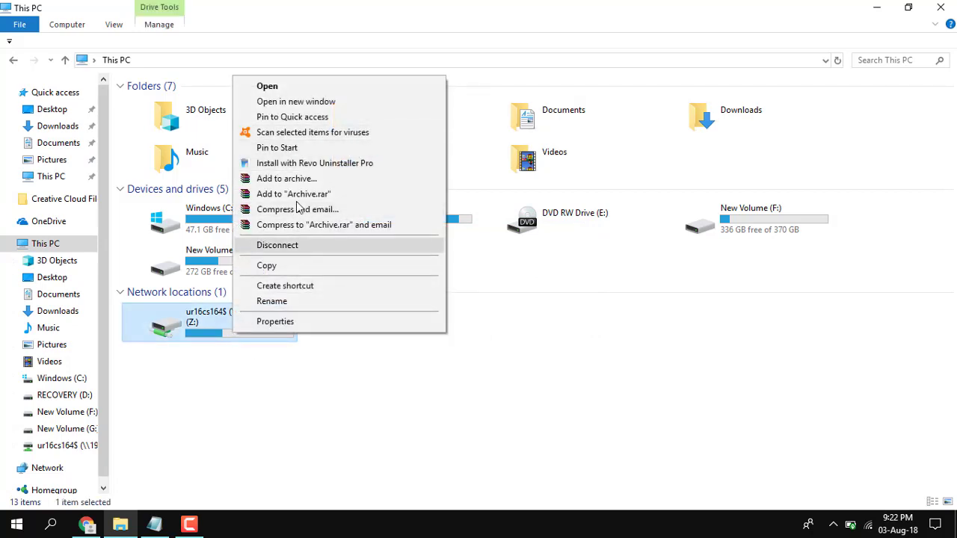
click(300, 248)
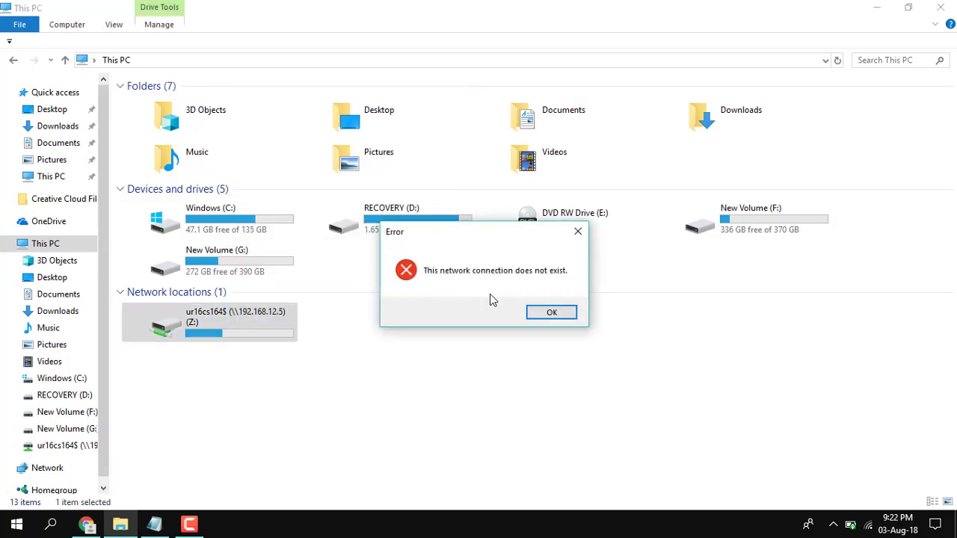
click(551, 313)
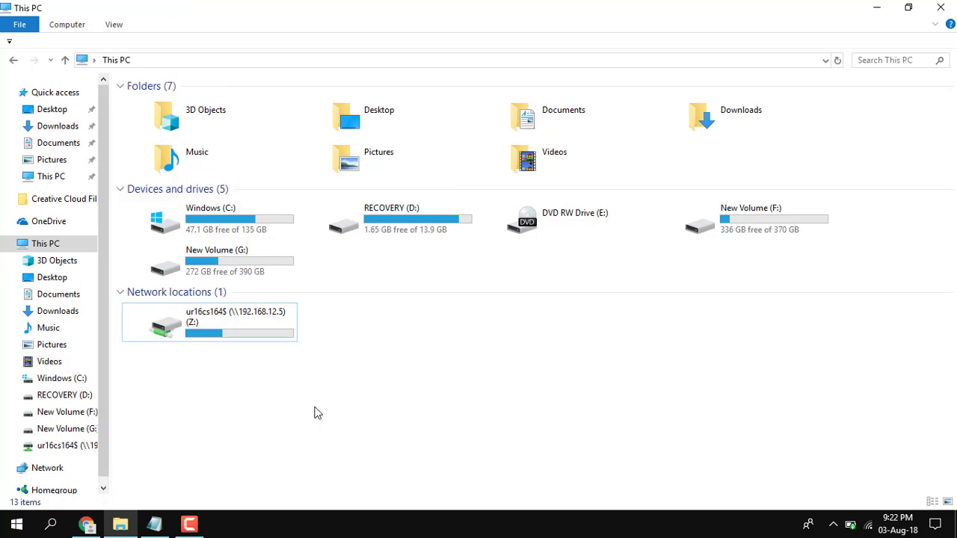